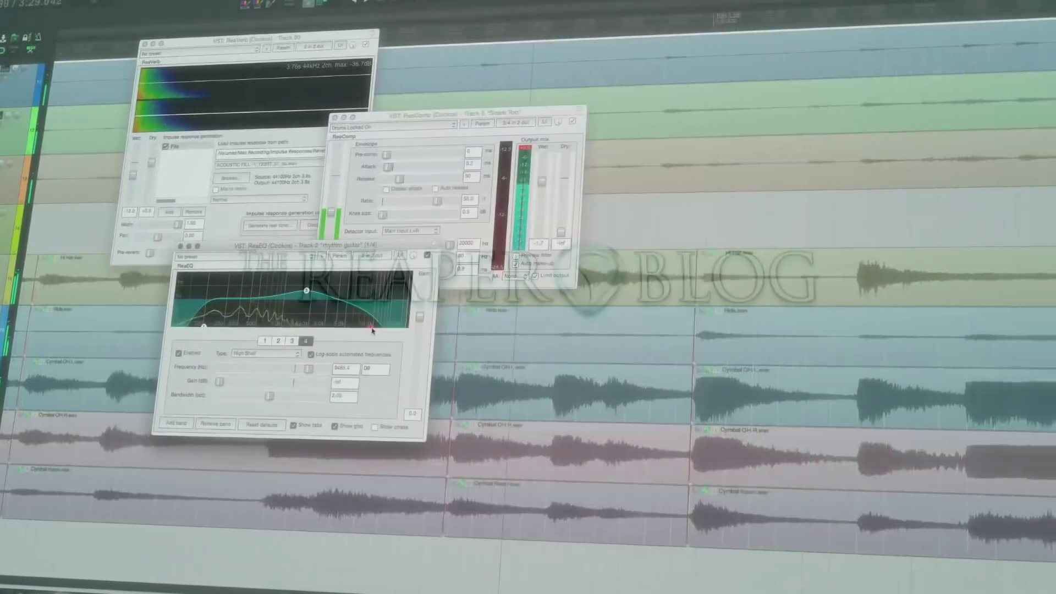
# - Nudge EQ band 4 toward 18 kHz, add TMS 46 Edit 1.mp3 as a new track, and narrow the window
pyautogui.moveTo(372, 329); pyautogui.dragTo(393, 330)
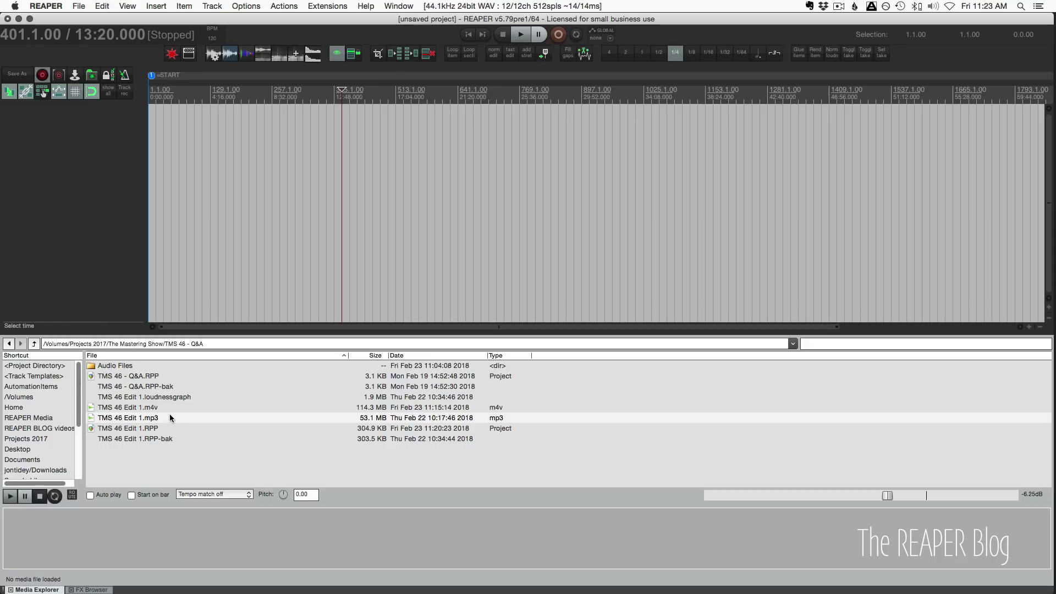
pyautogui.moveTo(170, 418); pyautogui.dragTo(89, 164)
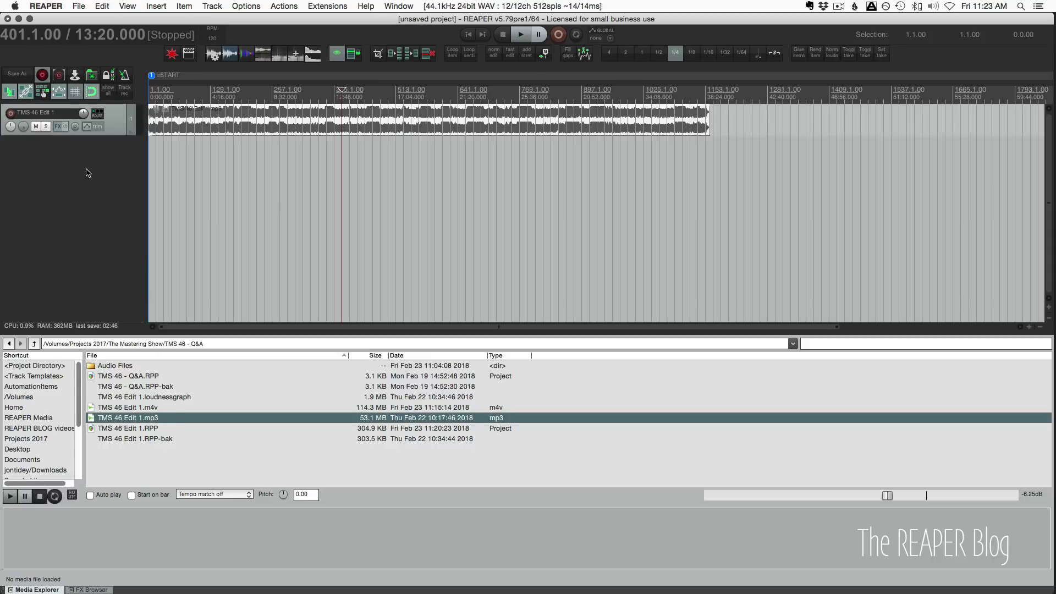
pyautogui.moveTo(1053, 22)
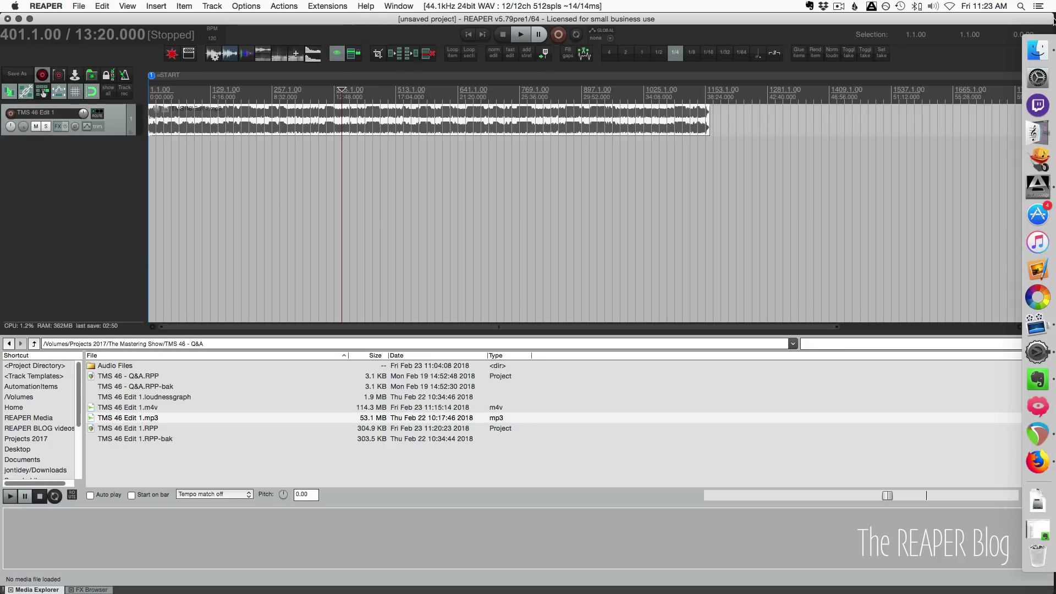
pyautogui.moveTo(1053, 22); pyautogui.dragTo(933, 23)
pyautogui.click(987, 65)
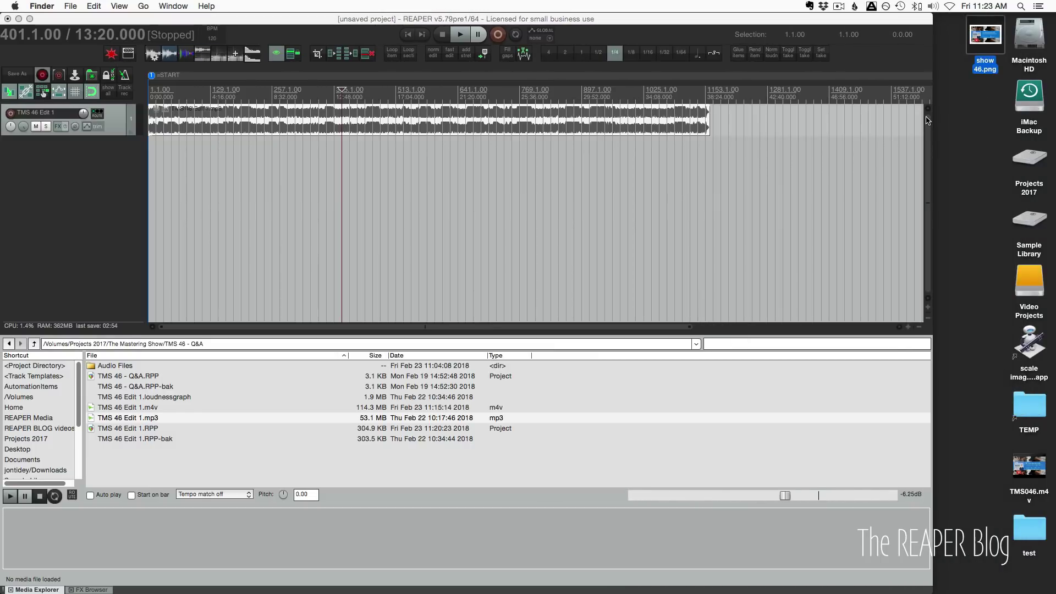
pyautogui.press('space')
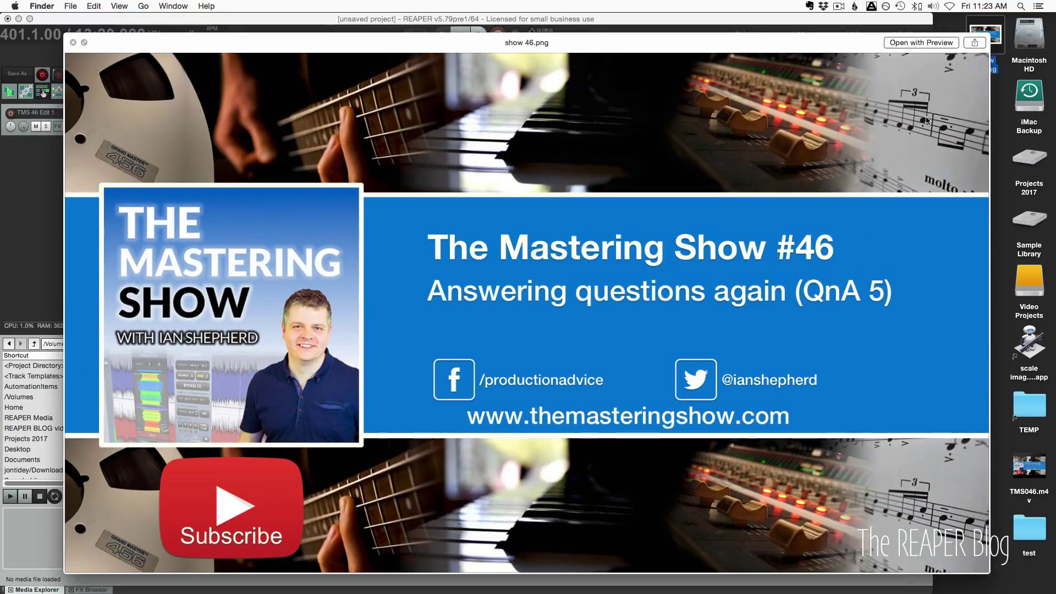
pyautogui.press('space')
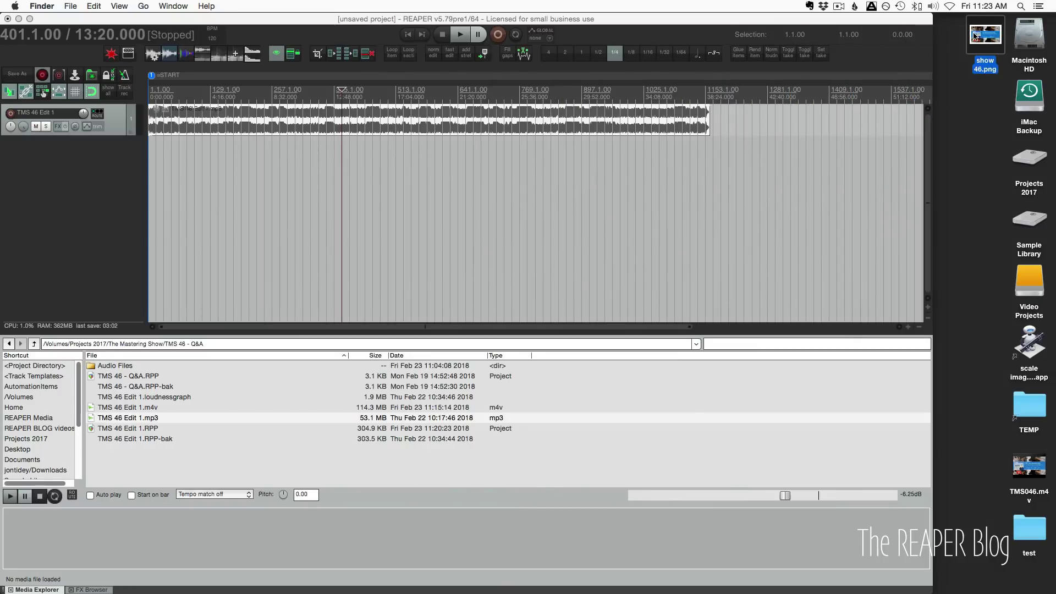
# - Place show 46.png on a new track and stretch the image item longer
pyautogui.moveTo(977, 36); pyautogui.dragTo(3, 169)
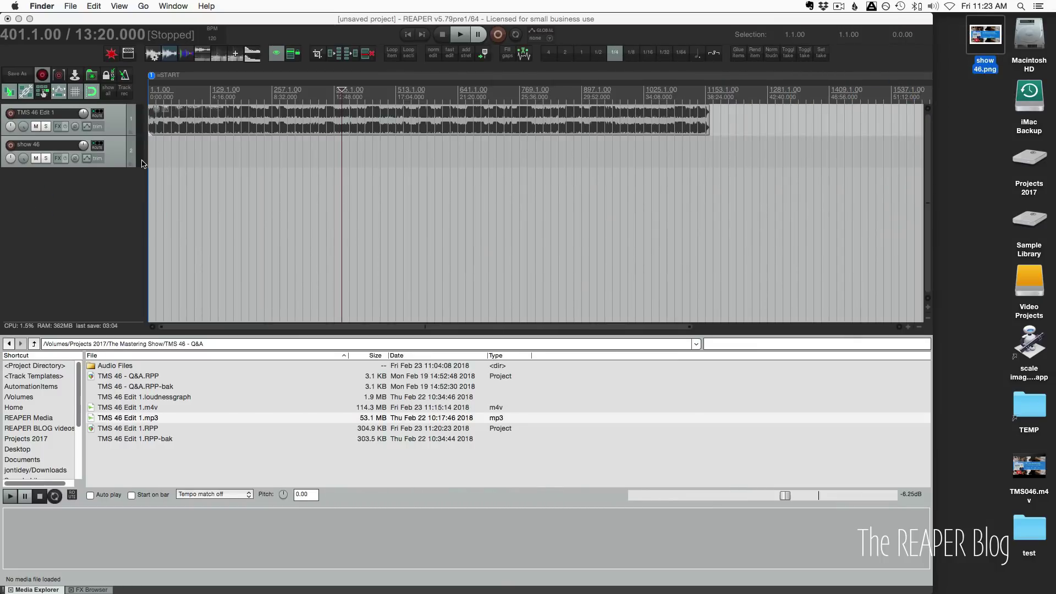
pyautogui.scroll(5, 167, 231)
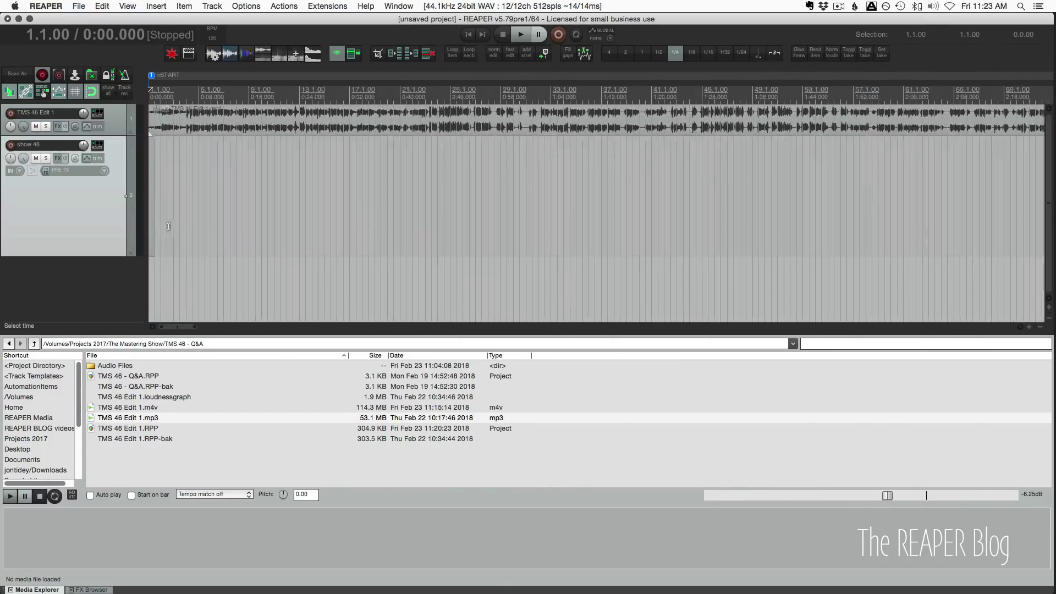
pyautogui.click(174, 216)
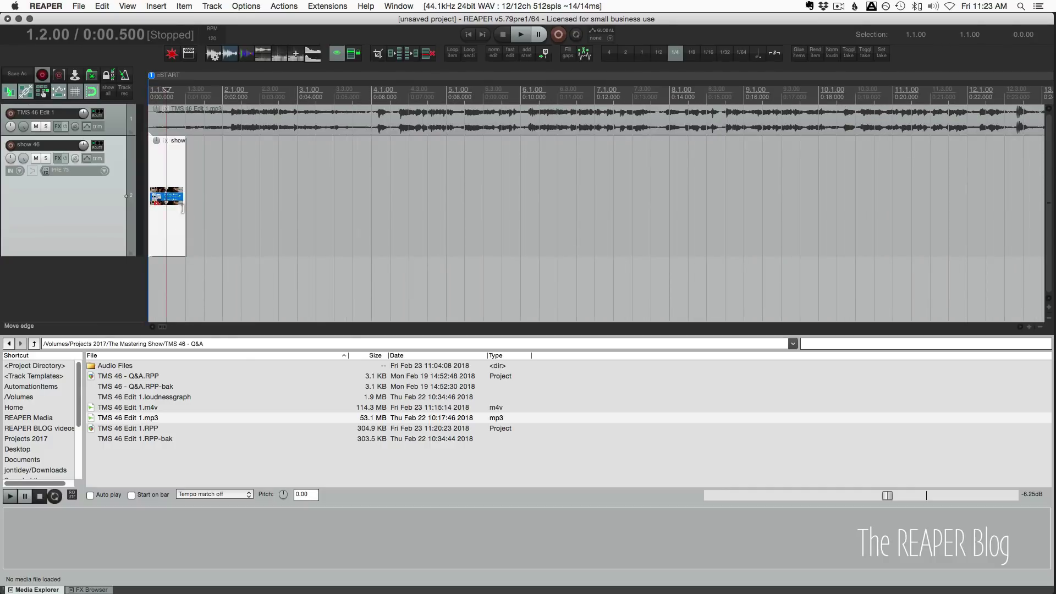
pyautogui.moveTo(184, 212); pyautogui.dragTo(787, 213)
pyautogui.click(597, 223)
pyautogui.scroll(-10, 418, 237)
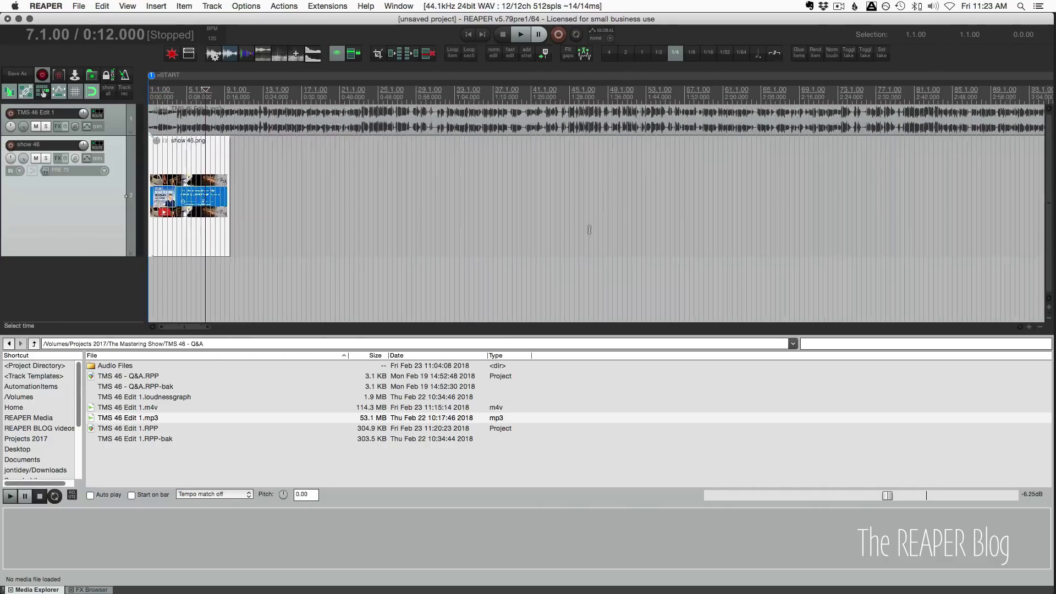
pyautogui.moveTo(176, 217); pyautogui.dragTo(560, 204)
pyautogui.scroll(-5, 683, 220)
# - With grid snapping off, extend the cover image item exactly to the podcast audio's end
pyautogui.click(547, 152)
pyautogui.scroll(8, 583, 222)
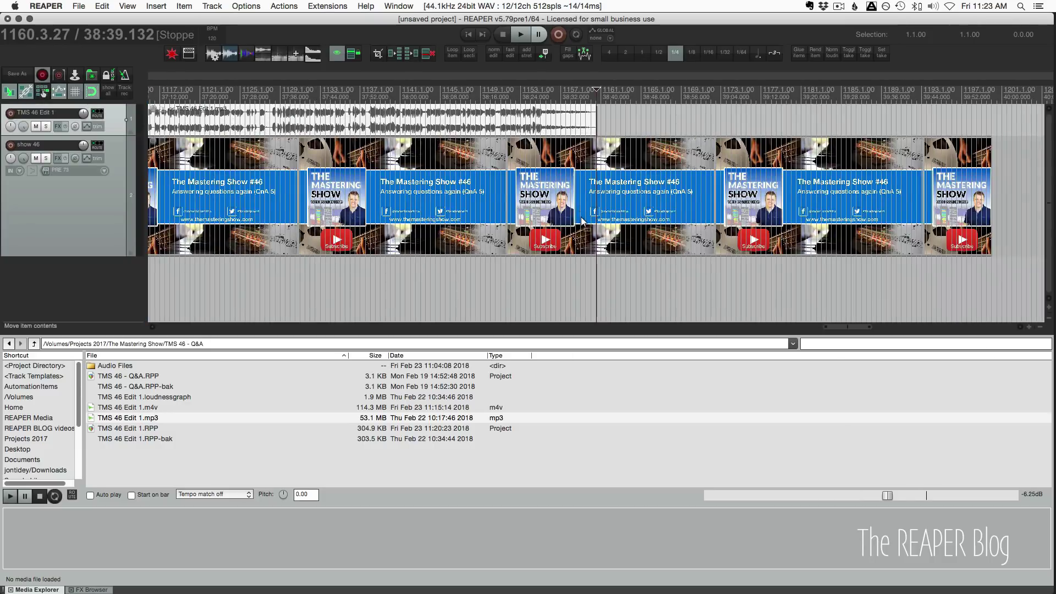
pyautogui.click(75, 91)
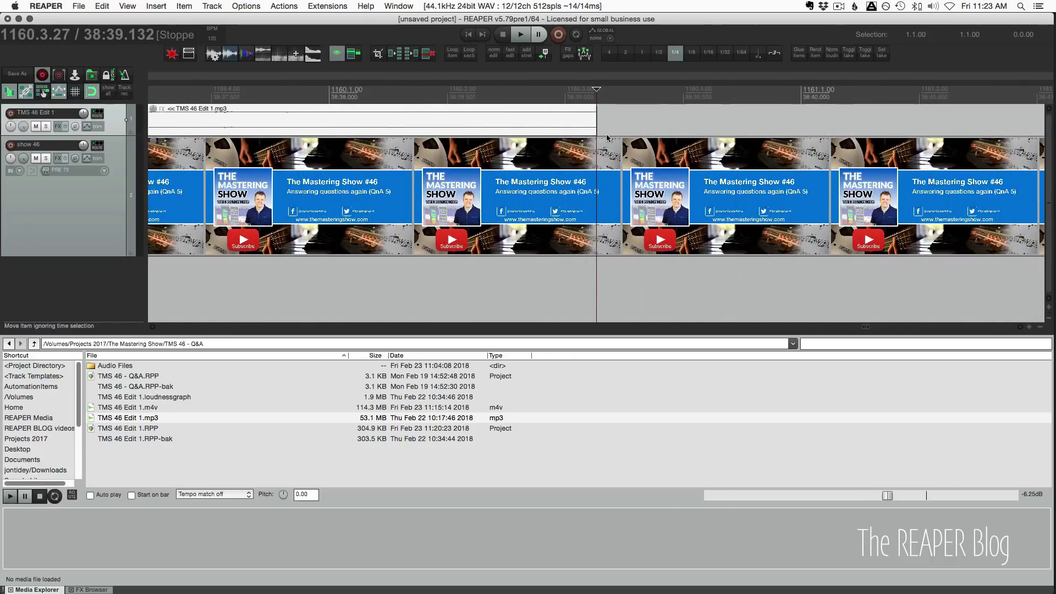
pyautogui.click(594, 165)
pyautogui.click(596, 116)
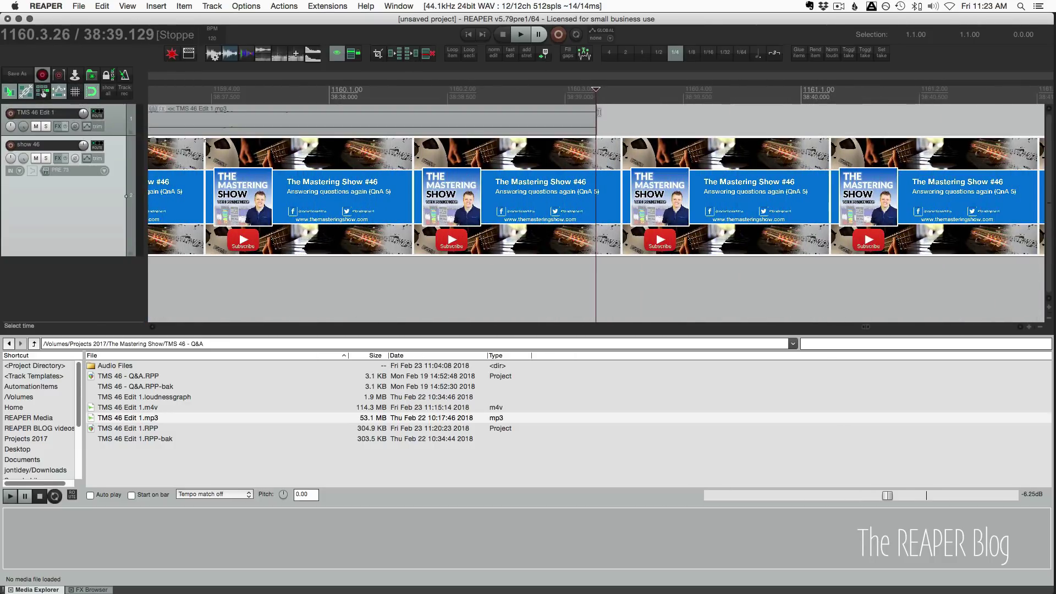
pyautogui.click(597, 157)
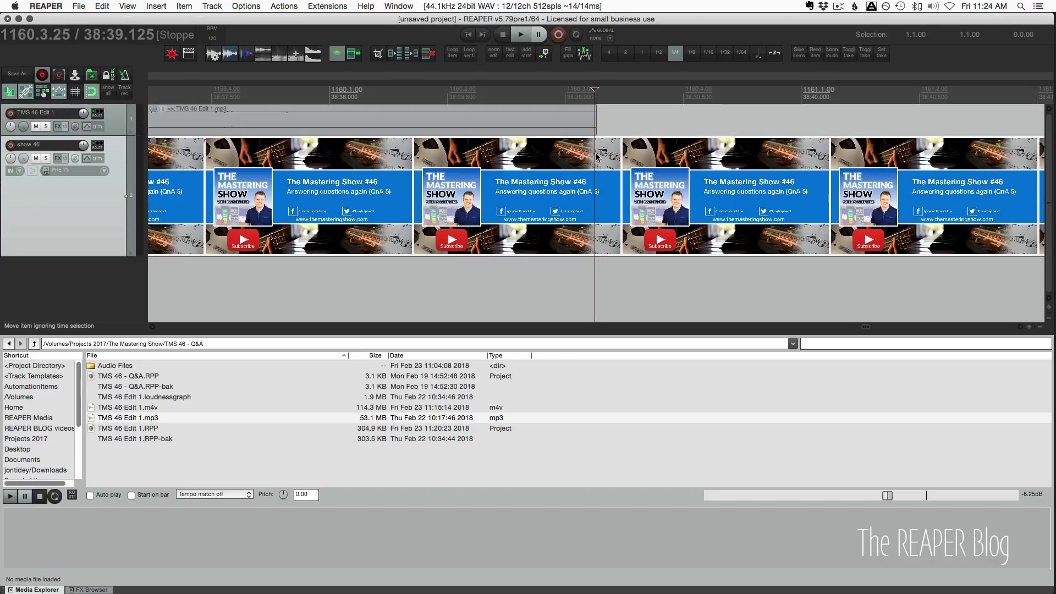
pyautogui.click(598, 156)
pyautogui.scroll(-5, 599, 156)
# - Enable Loop source in the cover image item's properties
pyautogui.doubleClick(371, 191)
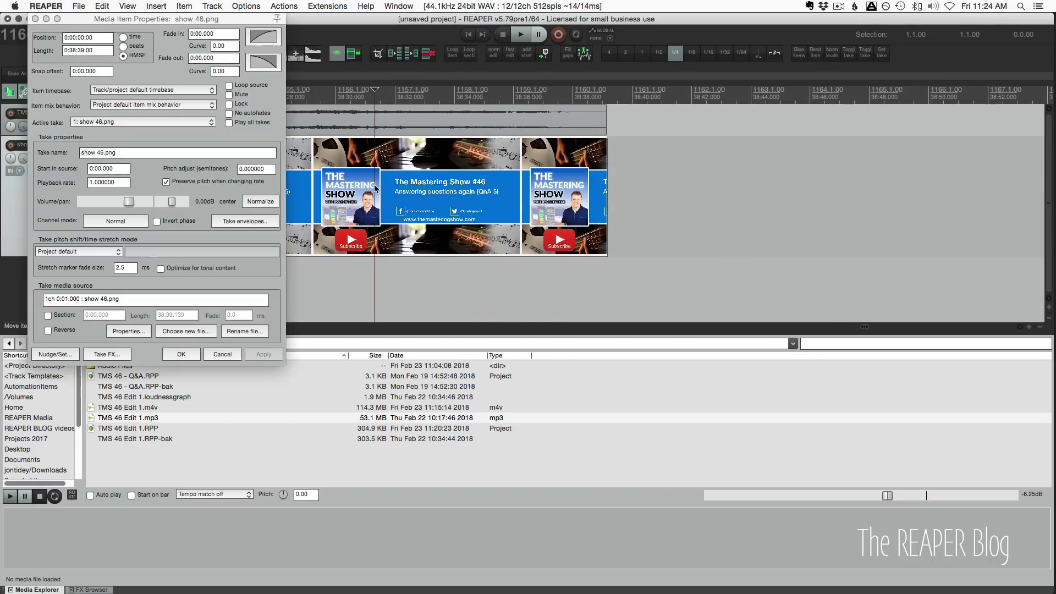
pyautogui.click(254, 87)
pyautogui.click(181, 354)
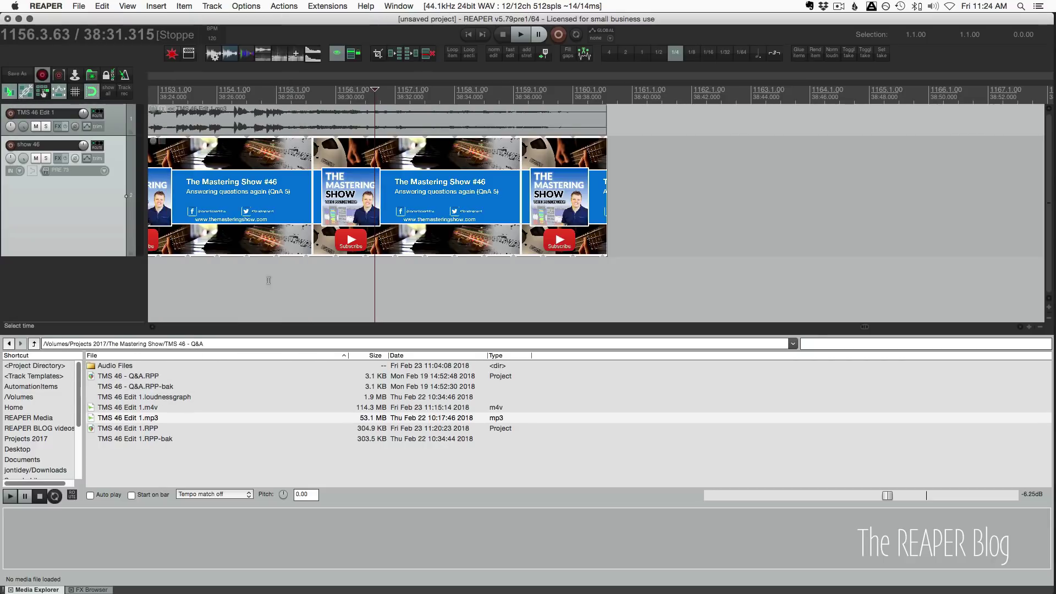
pyautogui.click(294, 88)
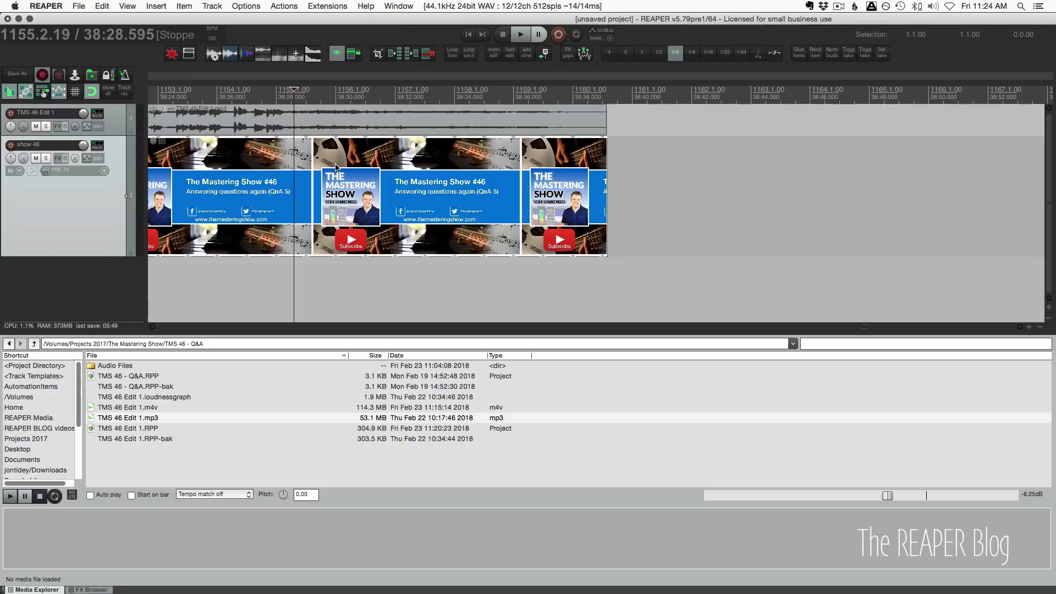
# - Check the video preview at several timeline points via the F7/F8 screensets, then hide the dockers with Alt+D
pyautogui.press('F7')
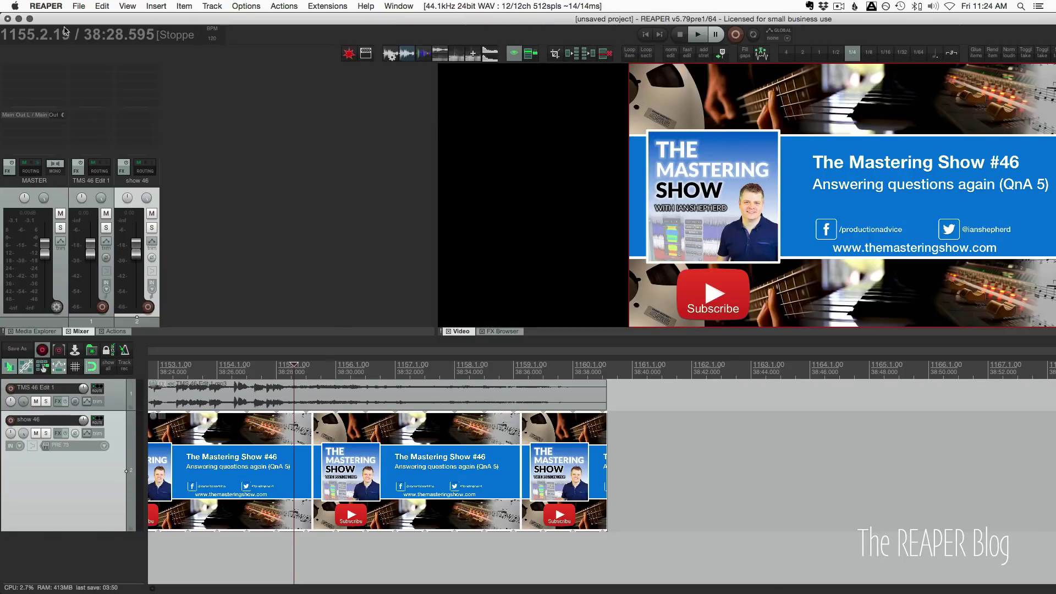
pyautogui.press('F8')
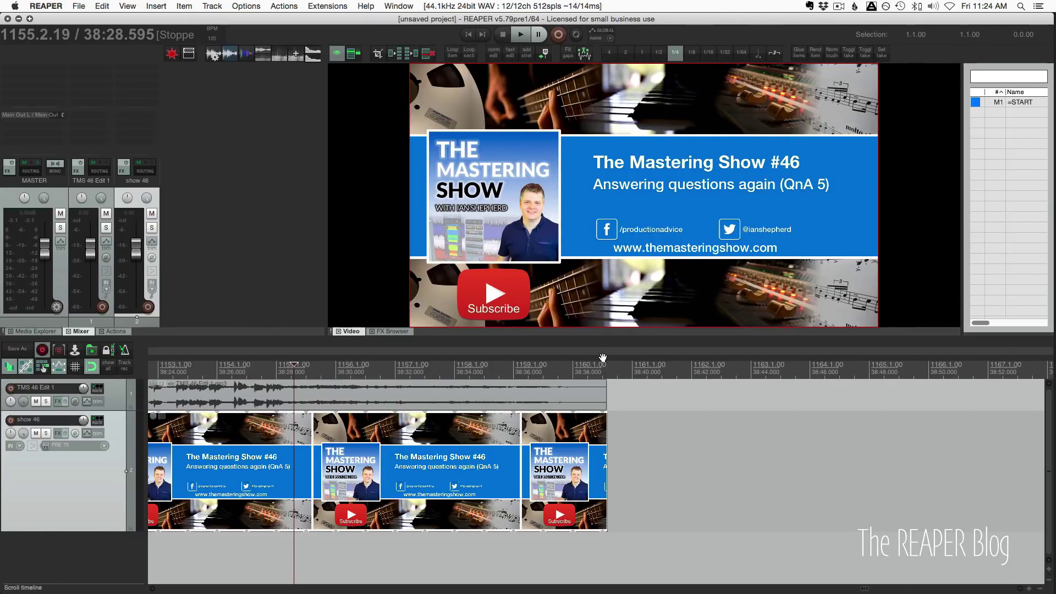
pyautogui.click(435, 483)
pyautogui.scroll(-5, 296, 373)
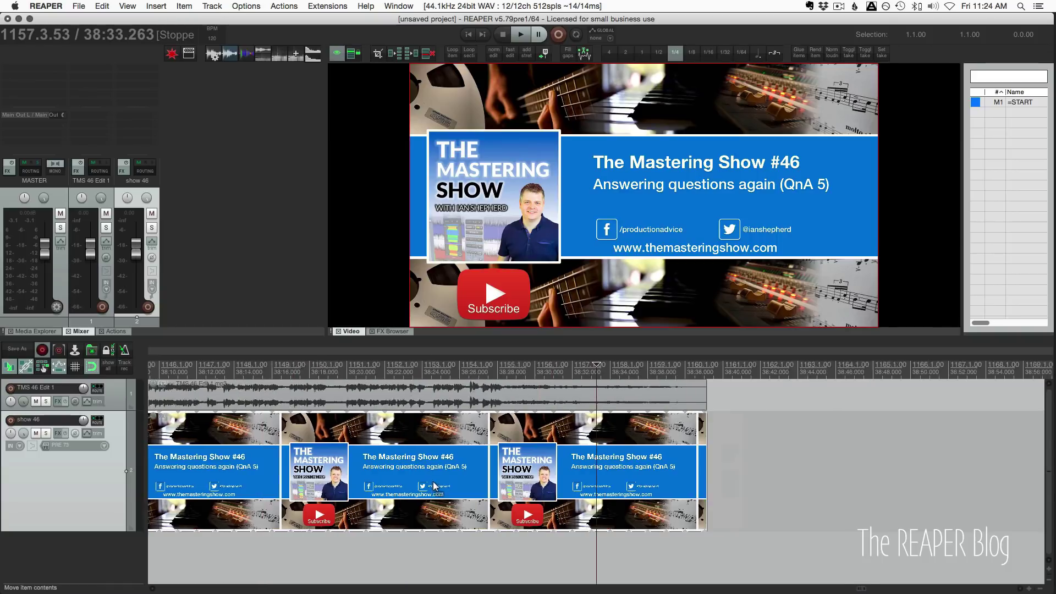
pyautogui.click(243, 372)
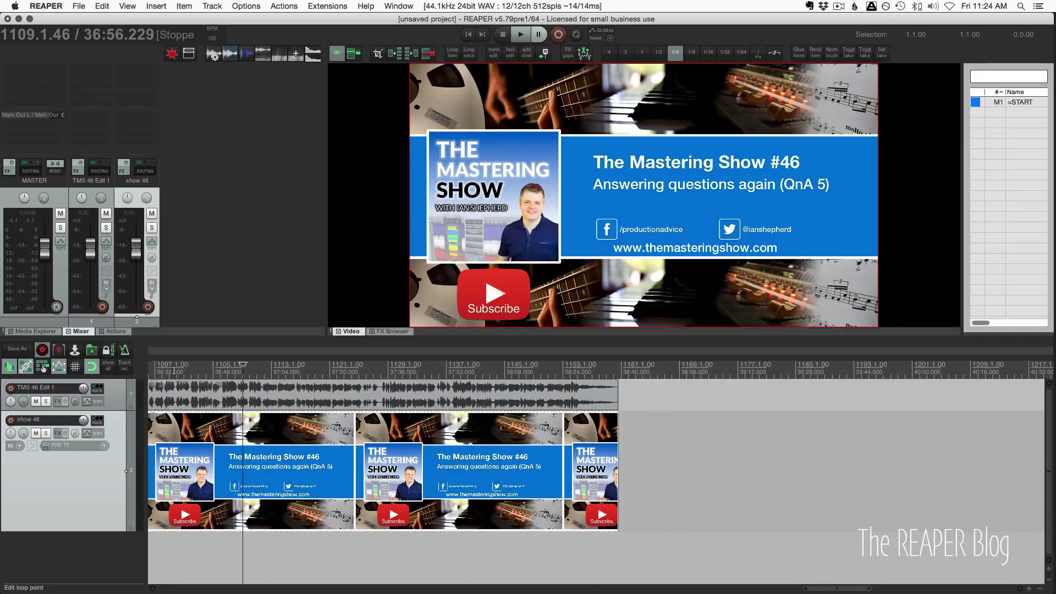
pyautogui.click(176, 372)
pyautogui.scroll(-3, 177, 372)
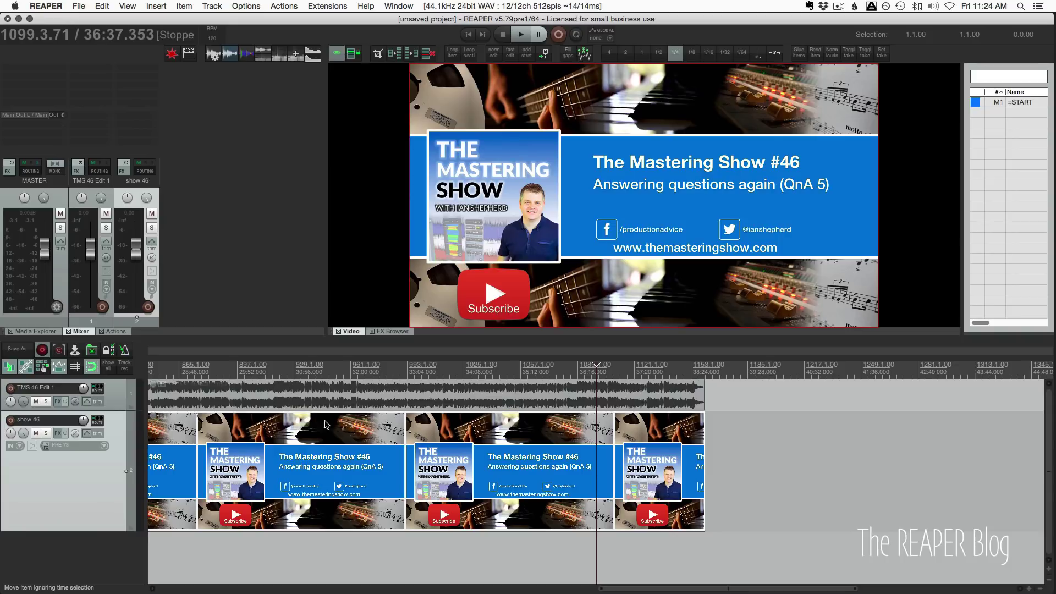
pyautogui.click(328, 446)
pyautogui.hotkey('alt', 'd')
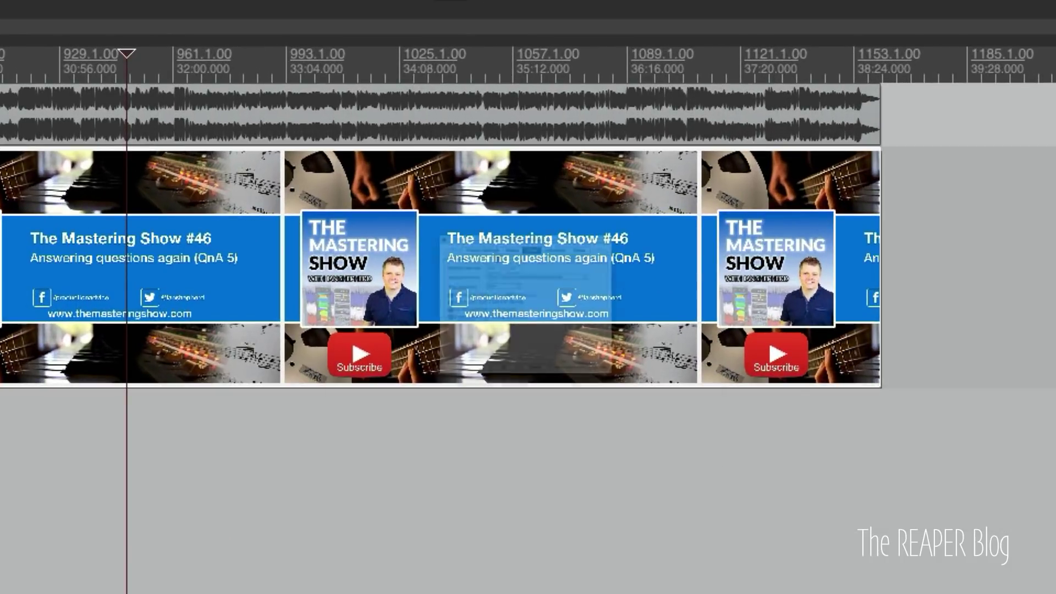
# - Set the project video to 1 fps at 1920 × 1080, then reposition the edit cursor
pyautogui.hotkey('alt', 'Return')
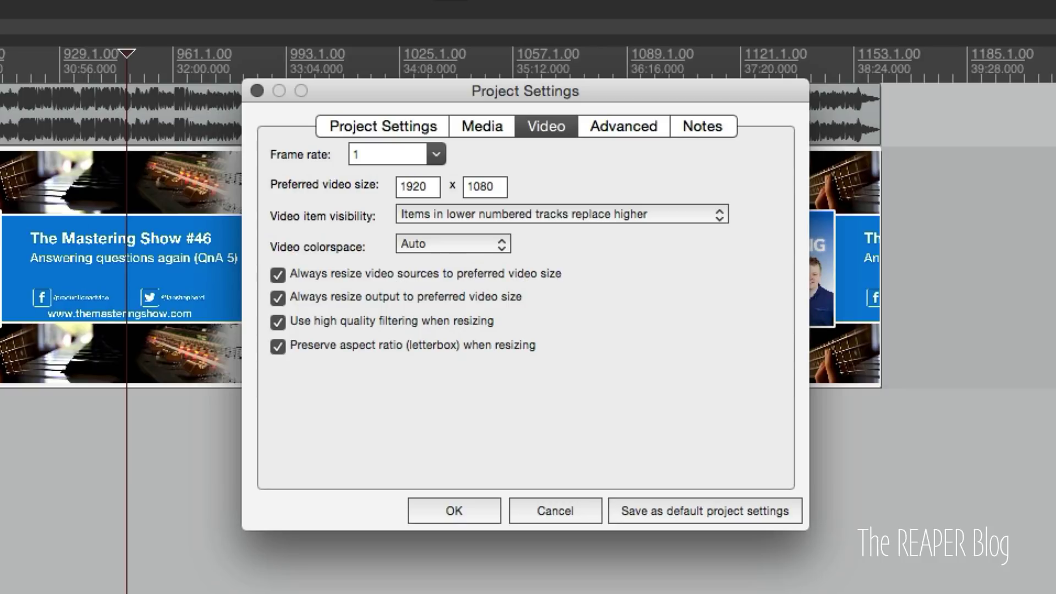
pyautogui.press('Tab')
pyautogui.click(454, 510)
pyautogui.click(195, 323)
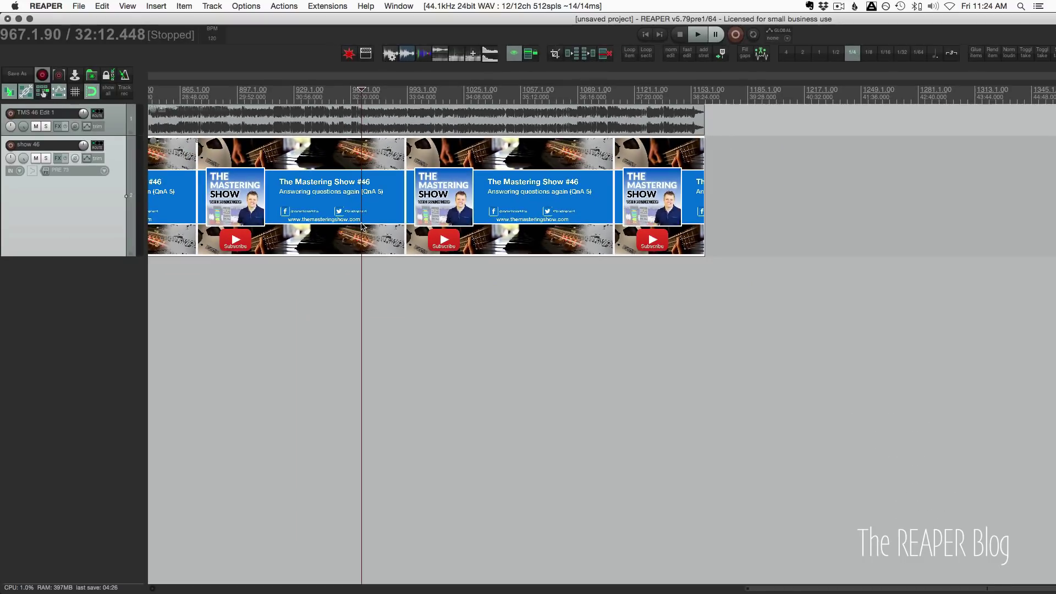
pyautogui.click(344, 226)
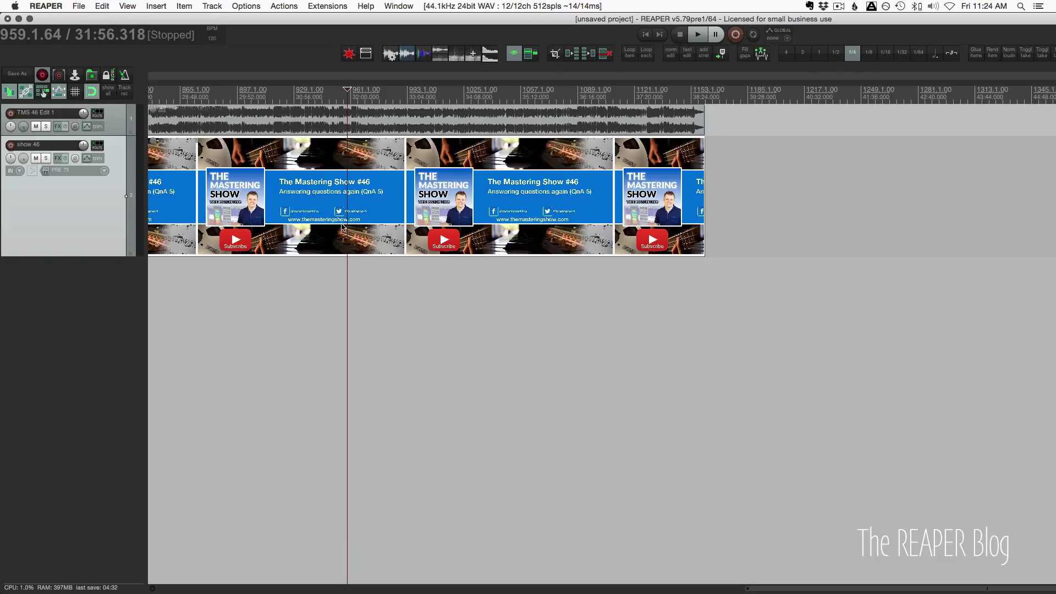
pyautogui.click(338, 229)
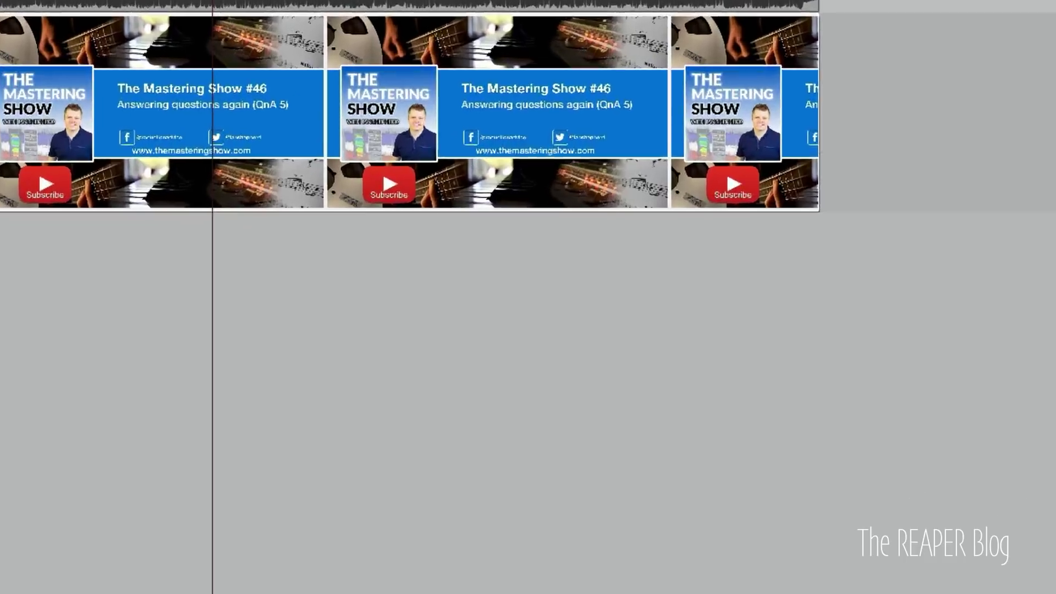
# - Apply the '1080p podcast video (1fps)' render preset
pyautogui.click(74, 75)
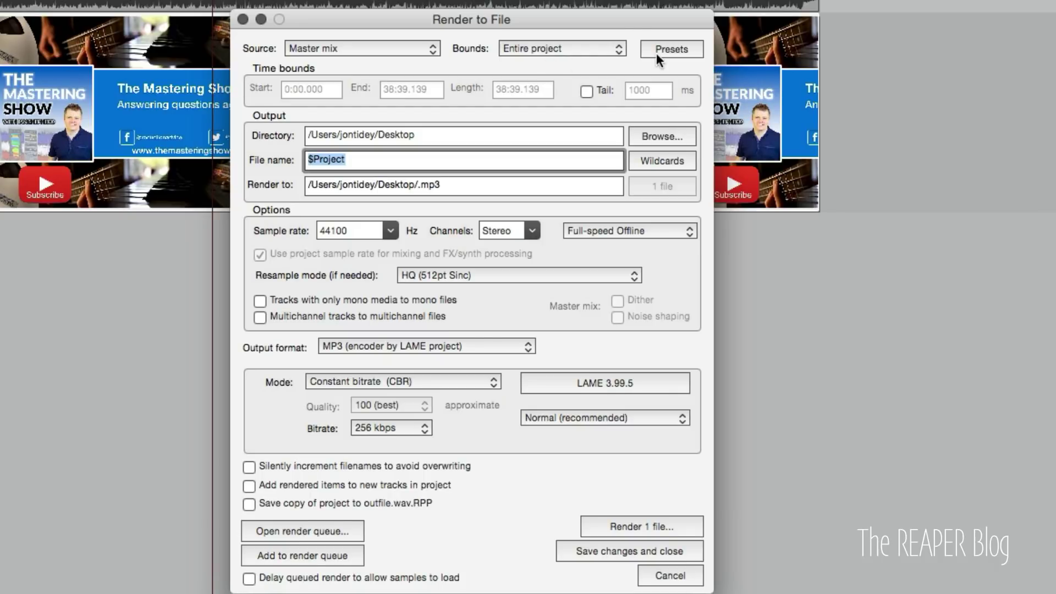
pyautogui.click(671, 49)
pyautogui.moveTo(772, 111)
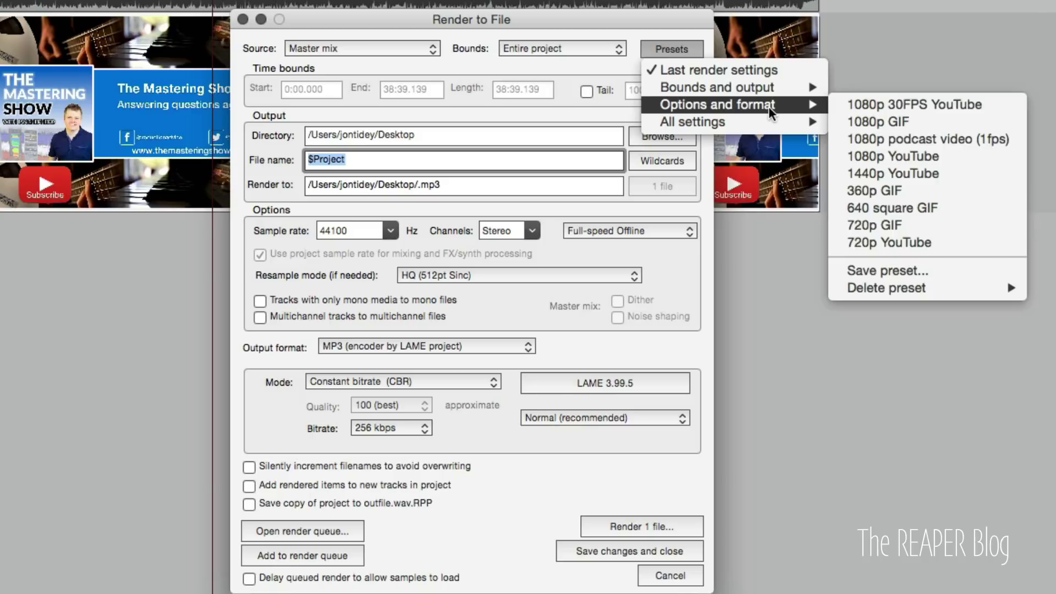
pyautogui.click(923, 141)
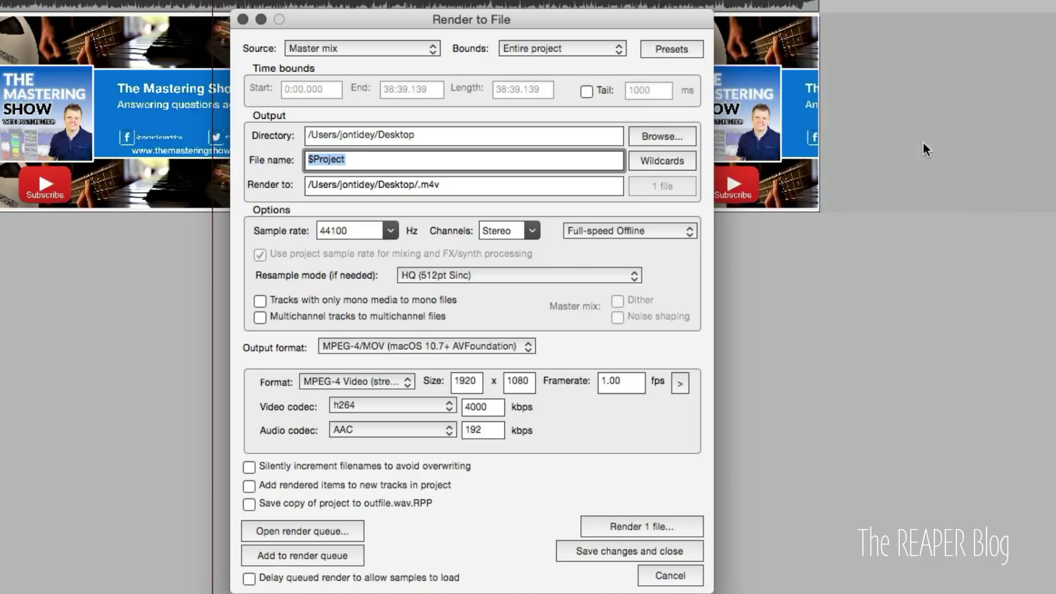
# - Change the render file name to TMS046
pyautogui.doubleClick(450, 166)
pyautogui.press('BackSpace')
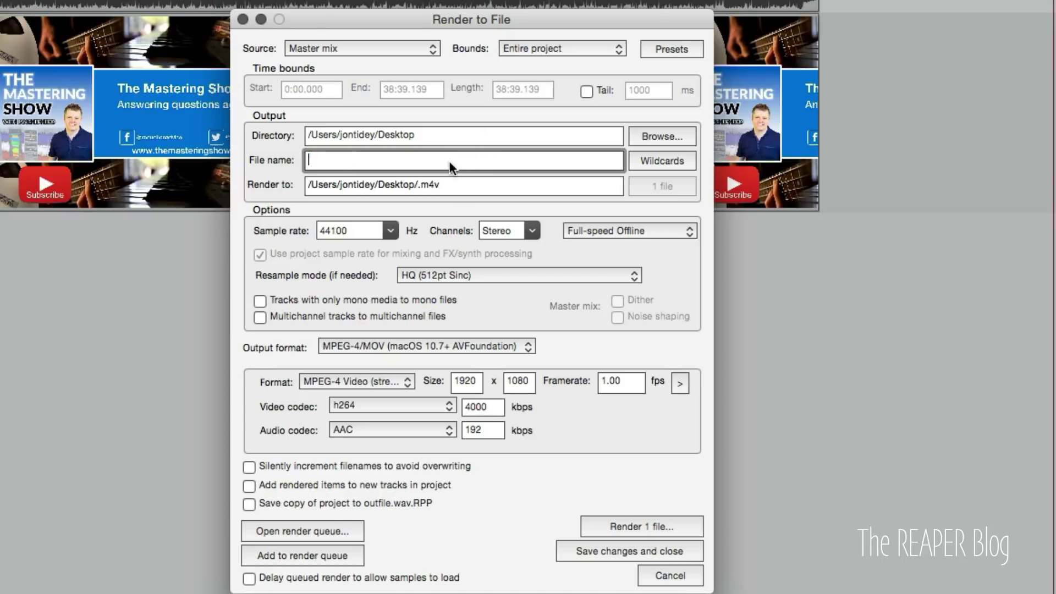
pyautogui.write('TMS0000')
pyautogui.press('BackSpace')
pyautogui.press('BackSpace')
pyautogui.press('BackSpace')
pyautogui.write('46')
pyautogui.click(396, 346)
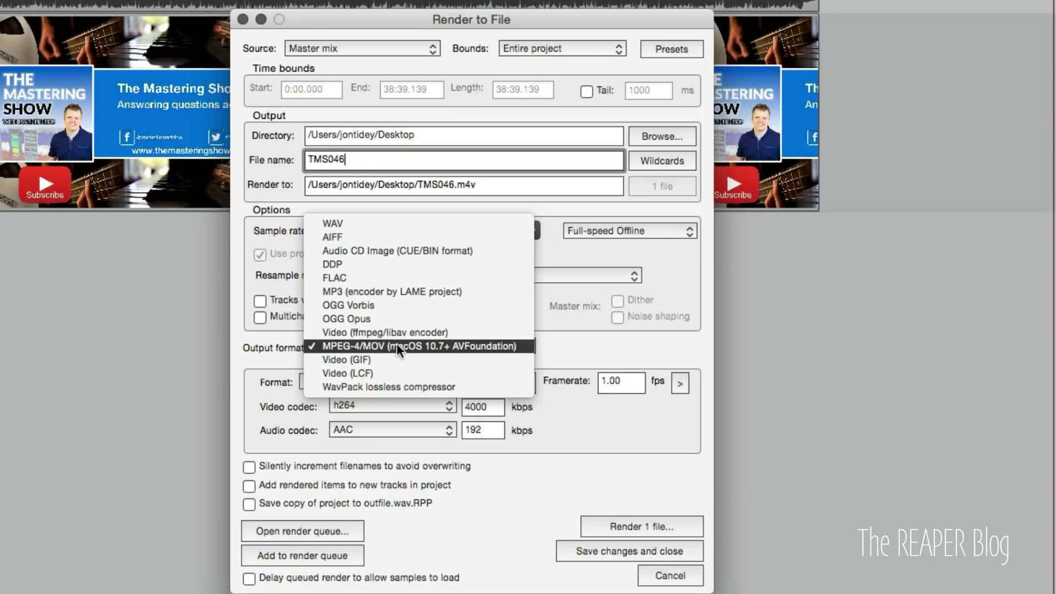
pyautogui.click(513, 349)
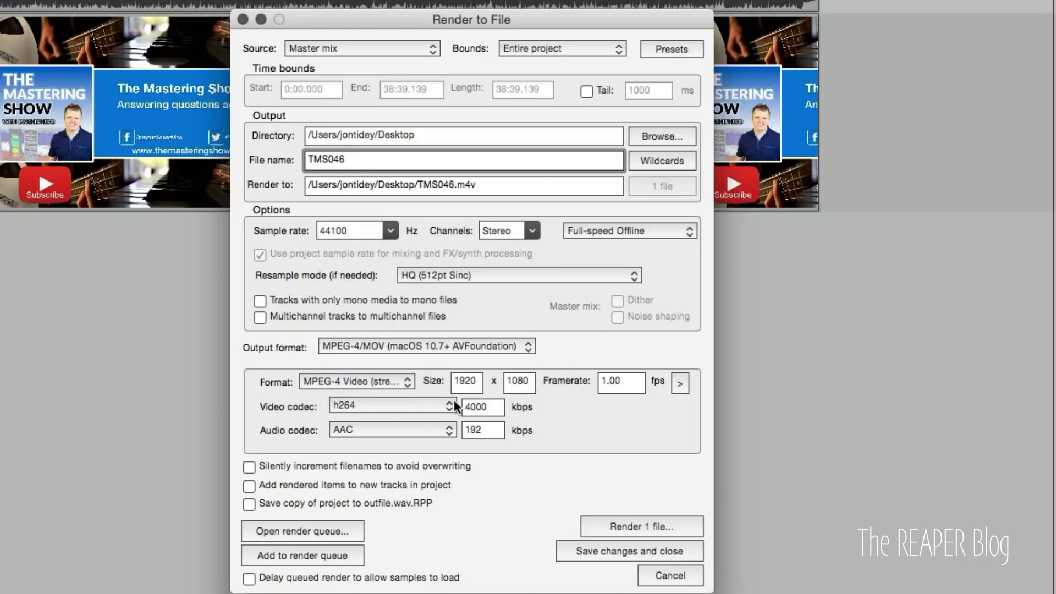
pyautogui.click(610, 387)
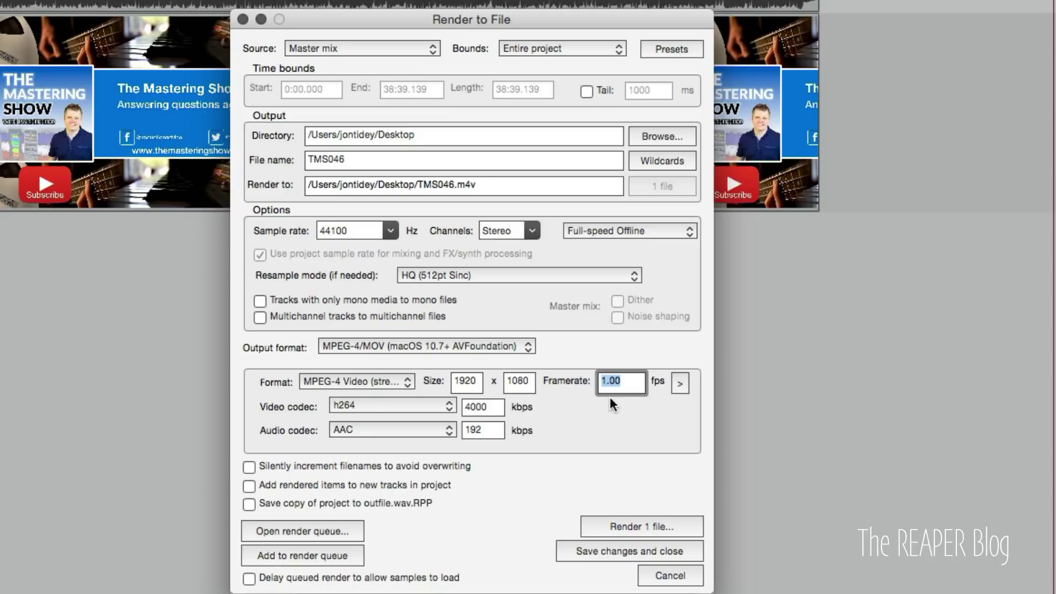
pyautogui.doubleClick(489, 407)
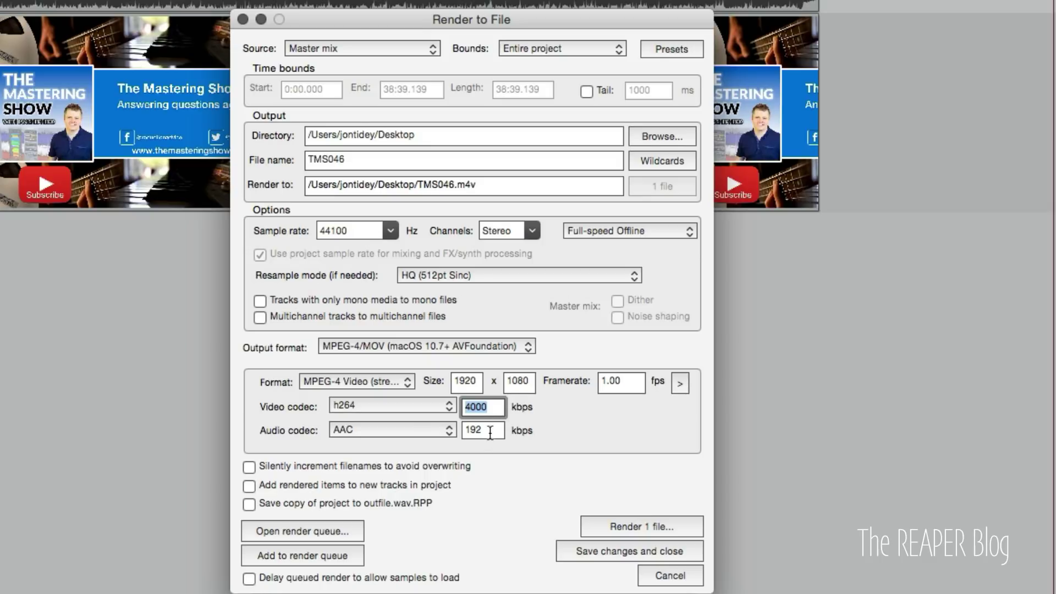
pyautogui.click(490, 431)
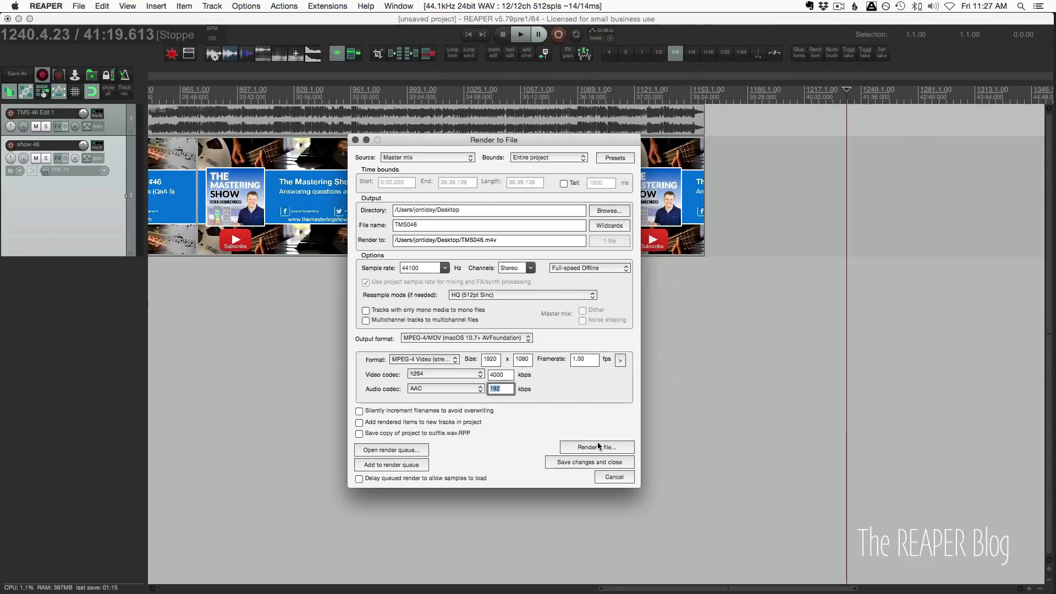
# - Render the project to TMS046.m4v on the desktop
pyautogui.click(598, 449)
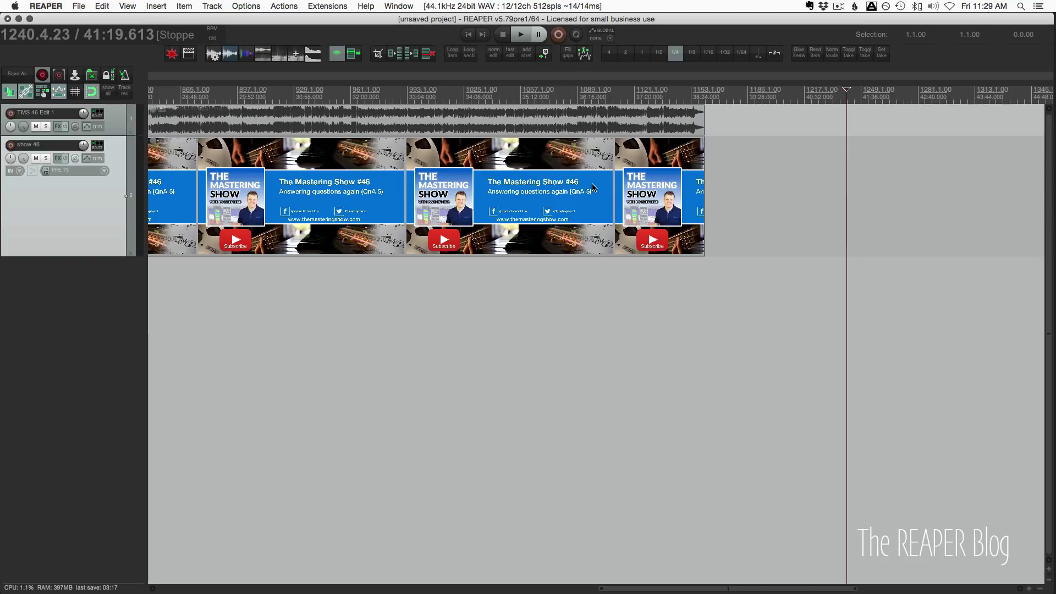
# - Check TMS046.m4v's Get Info window to confirm its 1920 × 1080 dimensions
pyautogui.moveTo(1054, 51); pyautogui.dragTo(825, 60)
pyautogui.click(1029, 467)
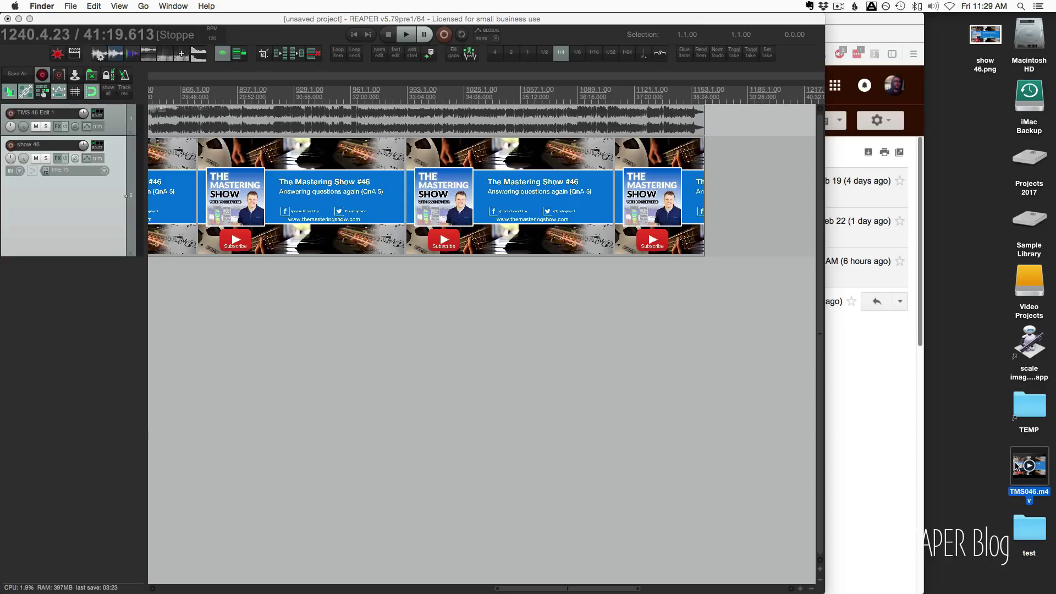
pyautogui.press('super+i')
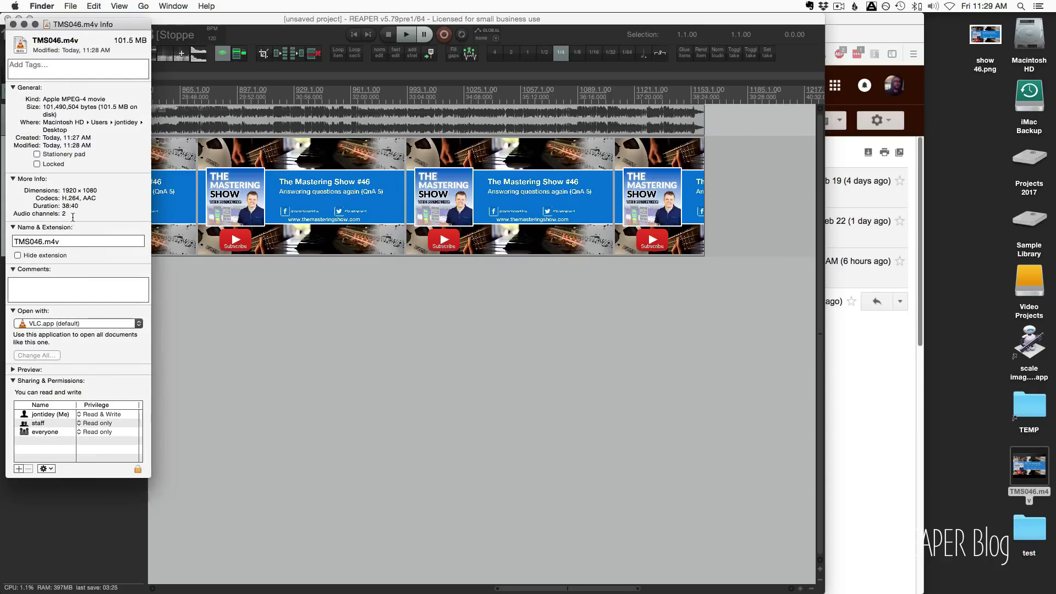
pyautogui.moveTo(64, 190); pyautogui.dragTo(98, 190)
pyautogui.click(13, 24)
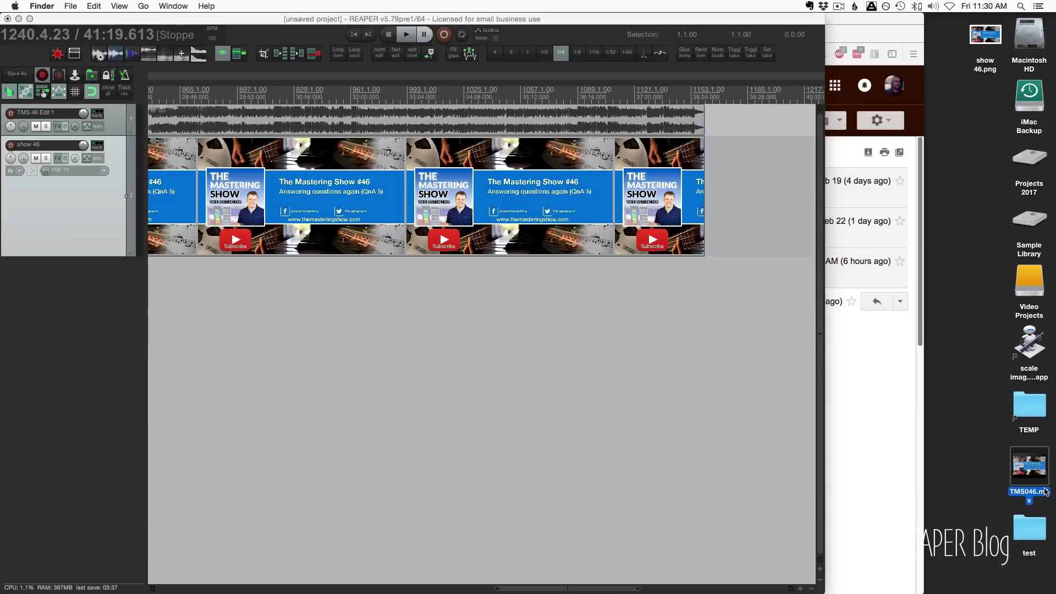
# - Quick Look TMS046.m4v to confirm it shows the cover image
pyautogui.press('space')
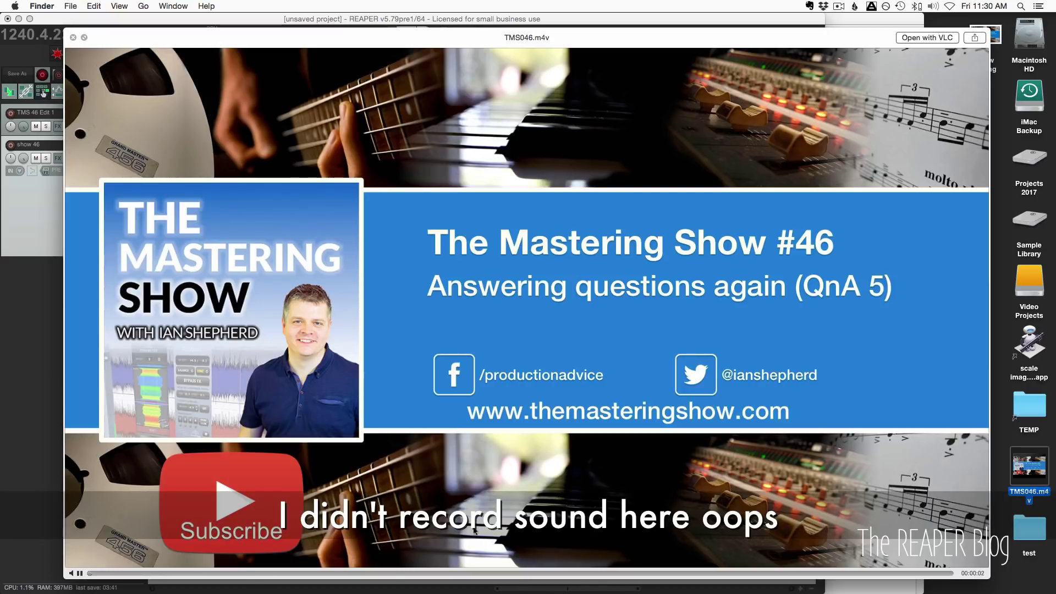
pyautogui.click(391, 573)
pyautogui.press('space')
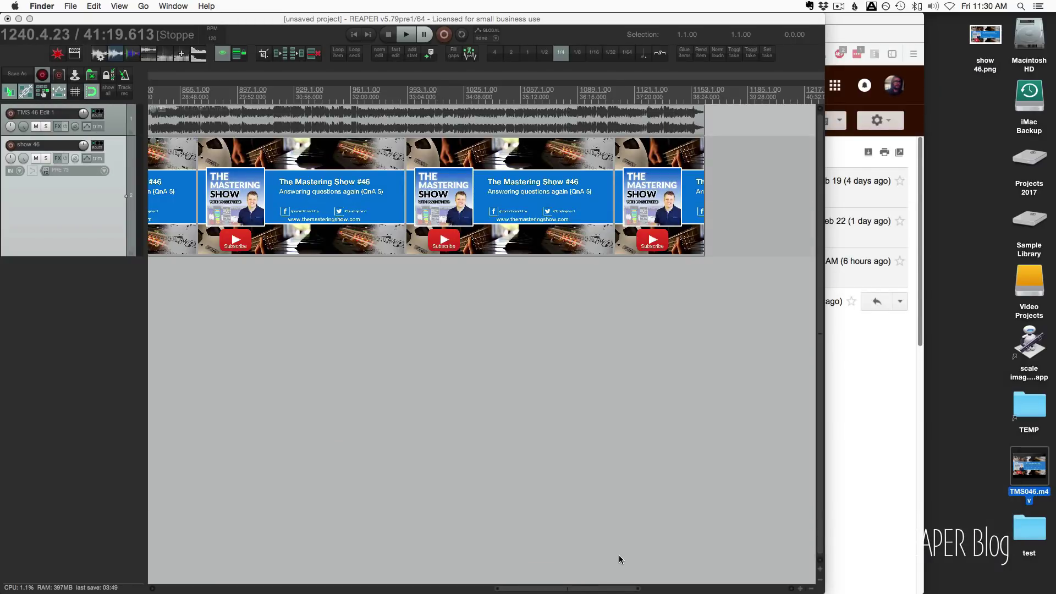
# - Reactivate REAPER and maximize its window to fill the screen
pyautogui.click(519, 403)
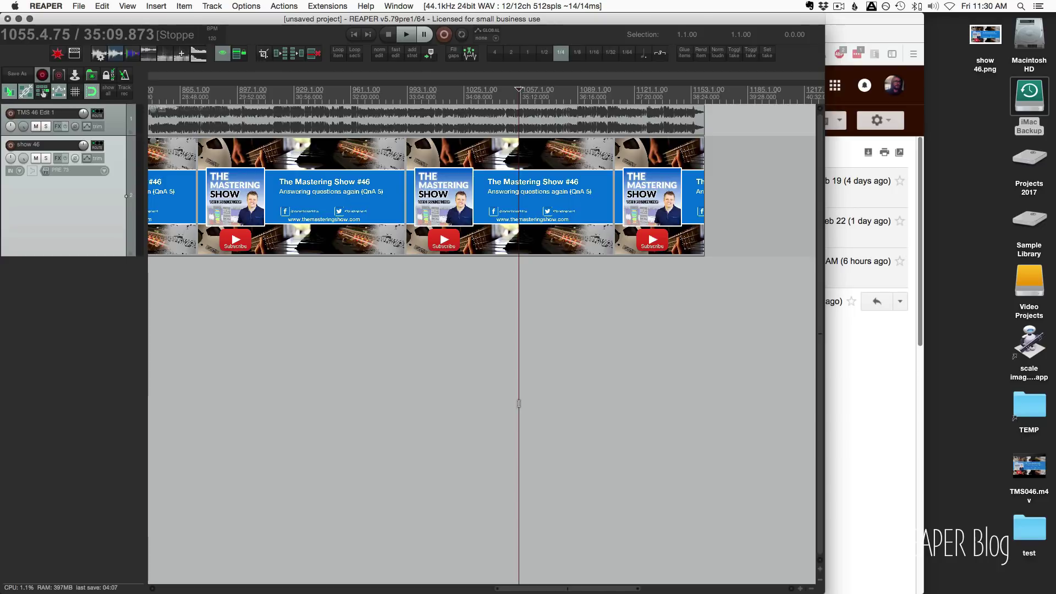
pyautogui.hotkey('ctrl', 'alt', 'Return')
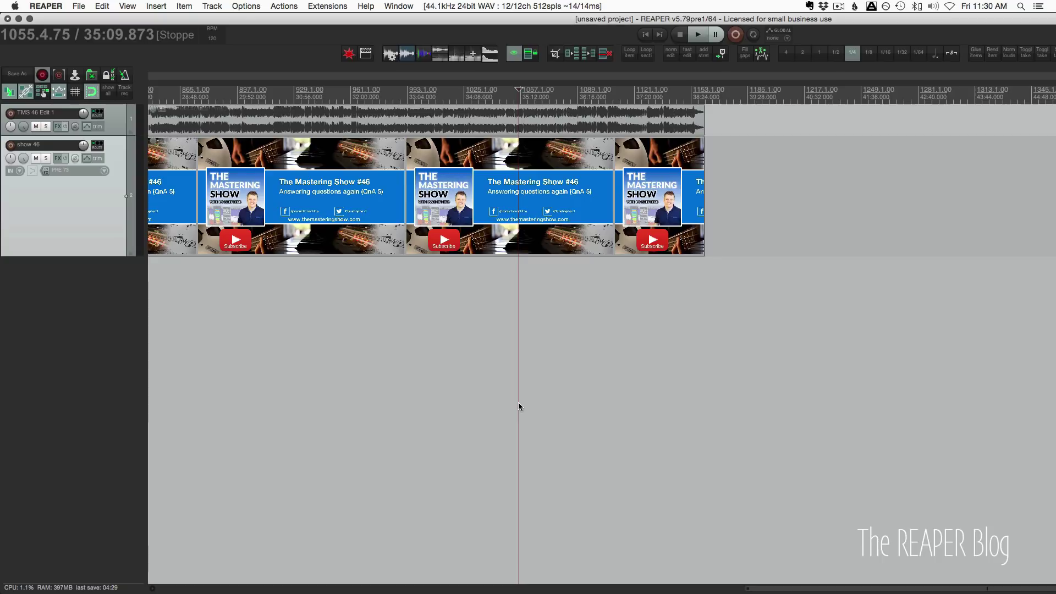